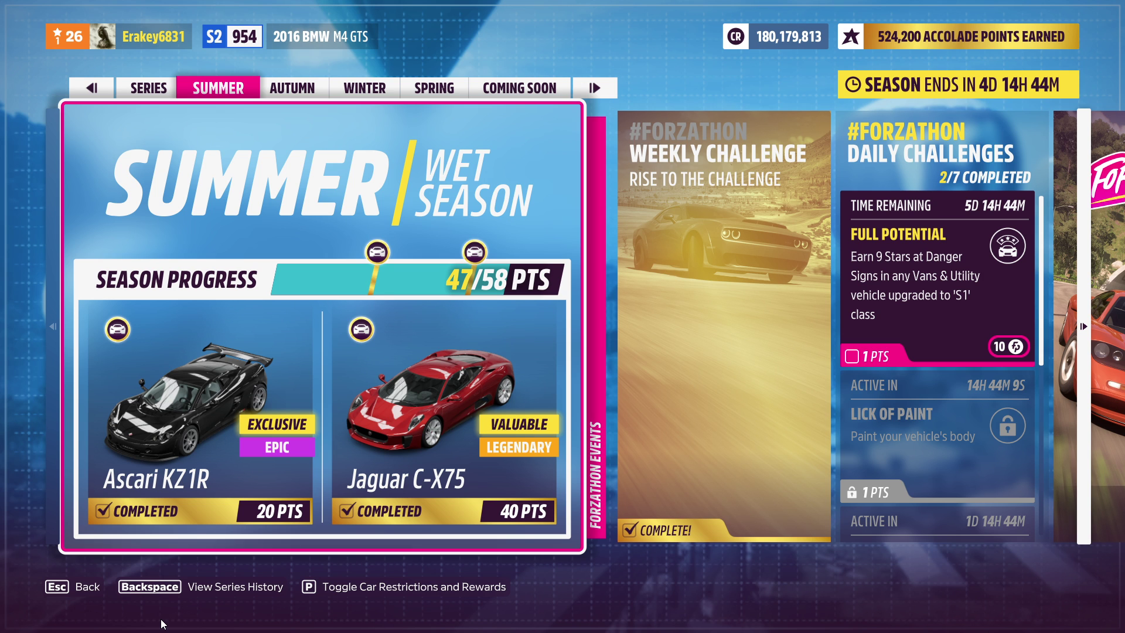
# Step: Browse the Festival Playlist EventLab events, landing on Apex Fuego Airfield Rally X Circuit
pyautogui.press('Right')
pyautogui.press('Right')
pyautogui.press('Right')
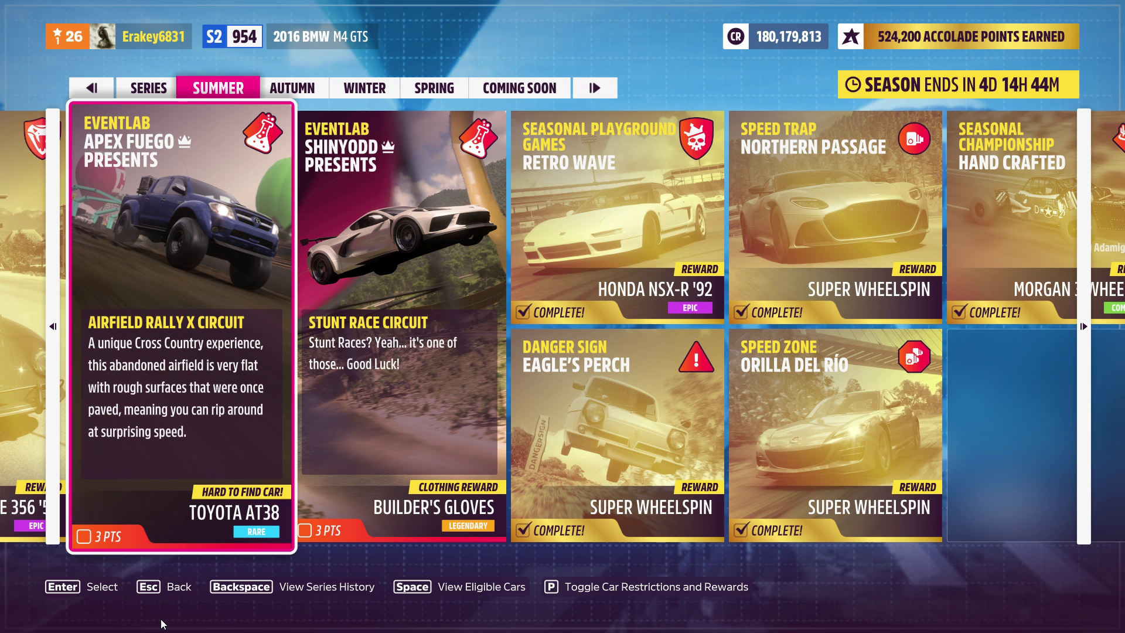
pyautogui.press('Right')
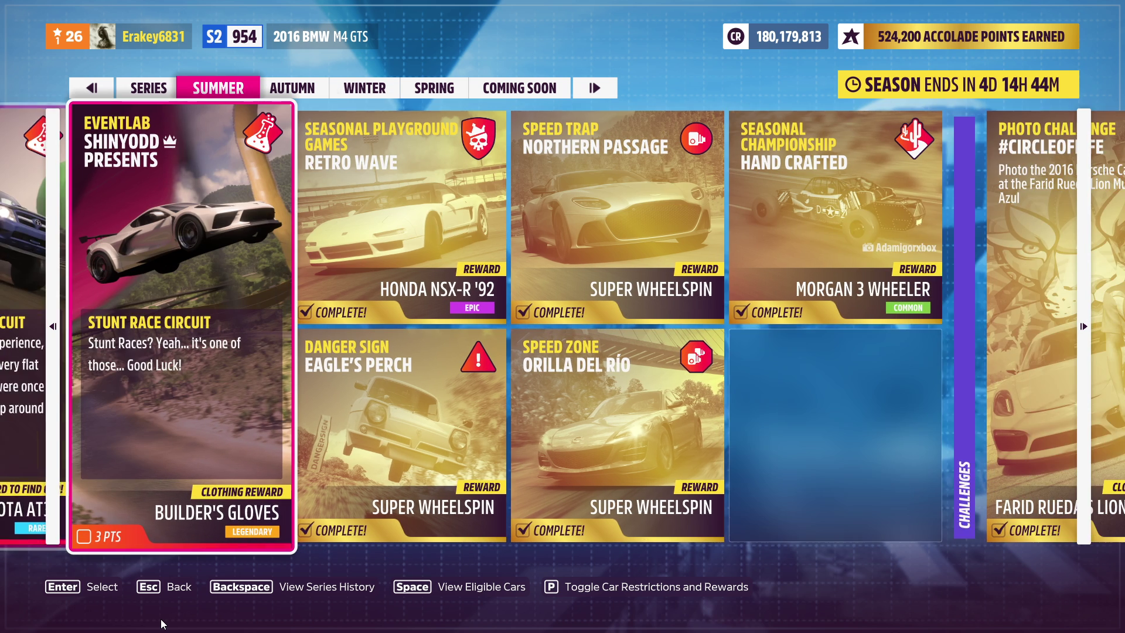
pyautogui.press('Left')
pyautogui.press('Left')
pyautogui.press('Right')
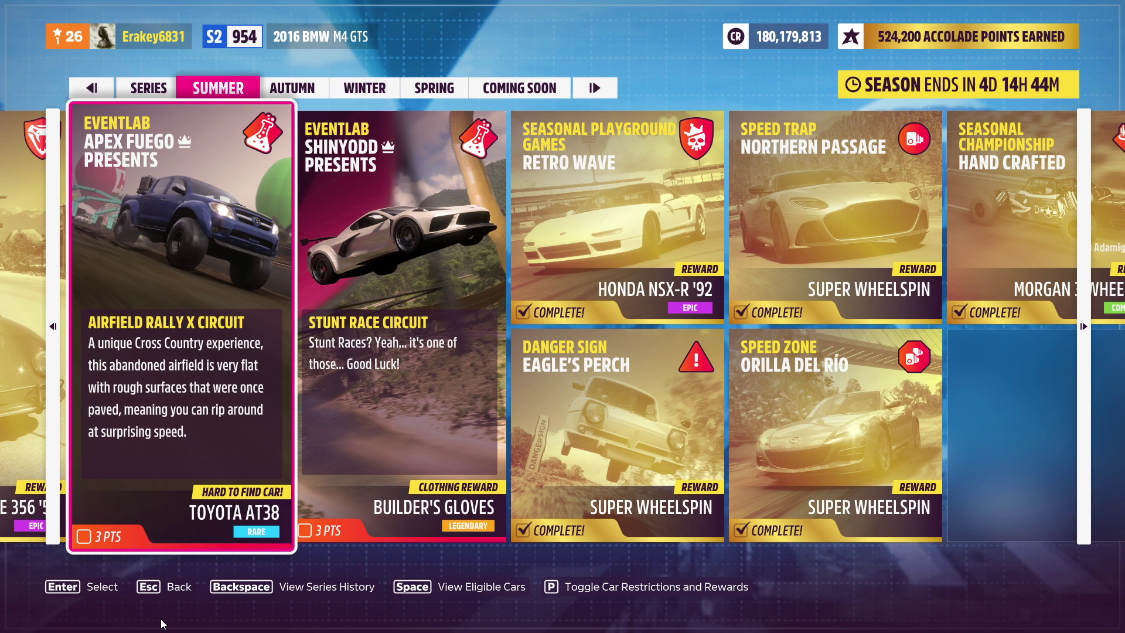
# Step: Switch to the desktop and run %TEMP% to open the local Temp folder
pyautogui.hotkey('alt', 'Tab')
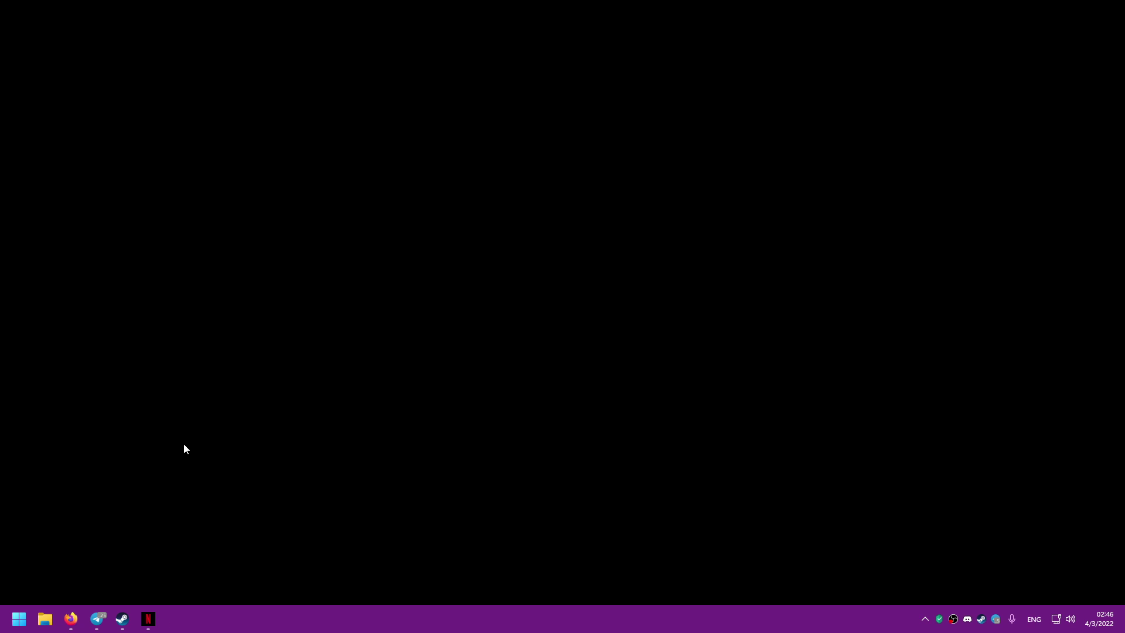
pyautogui.press('super+r')
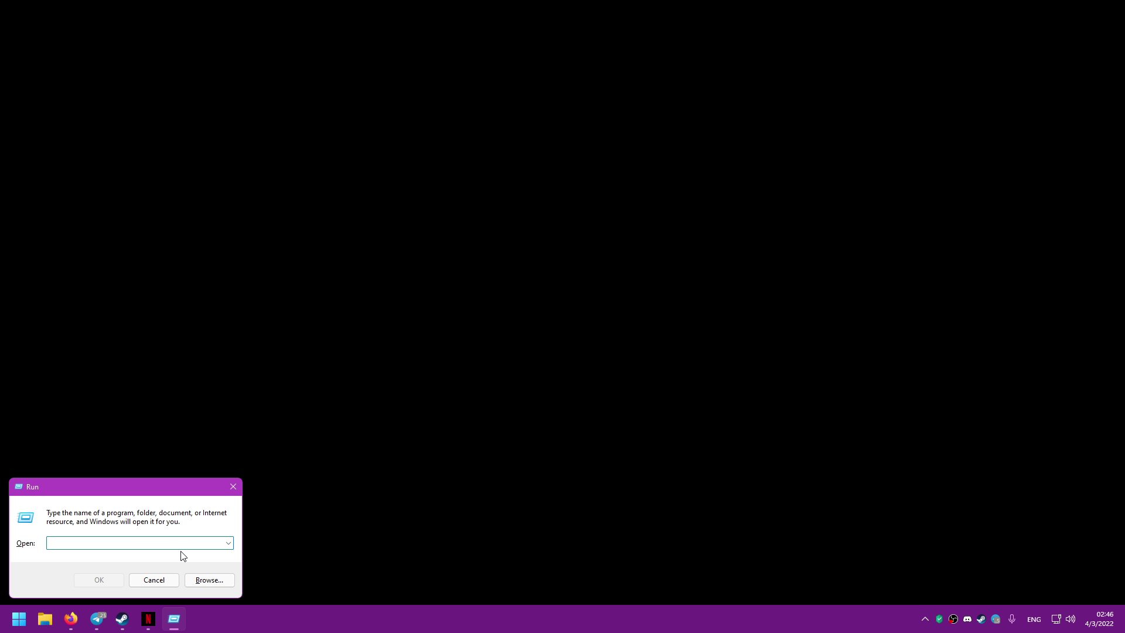
pyautogui.write('%T')
pyautogui.write('EMP%')
pyautogui.press('Return')
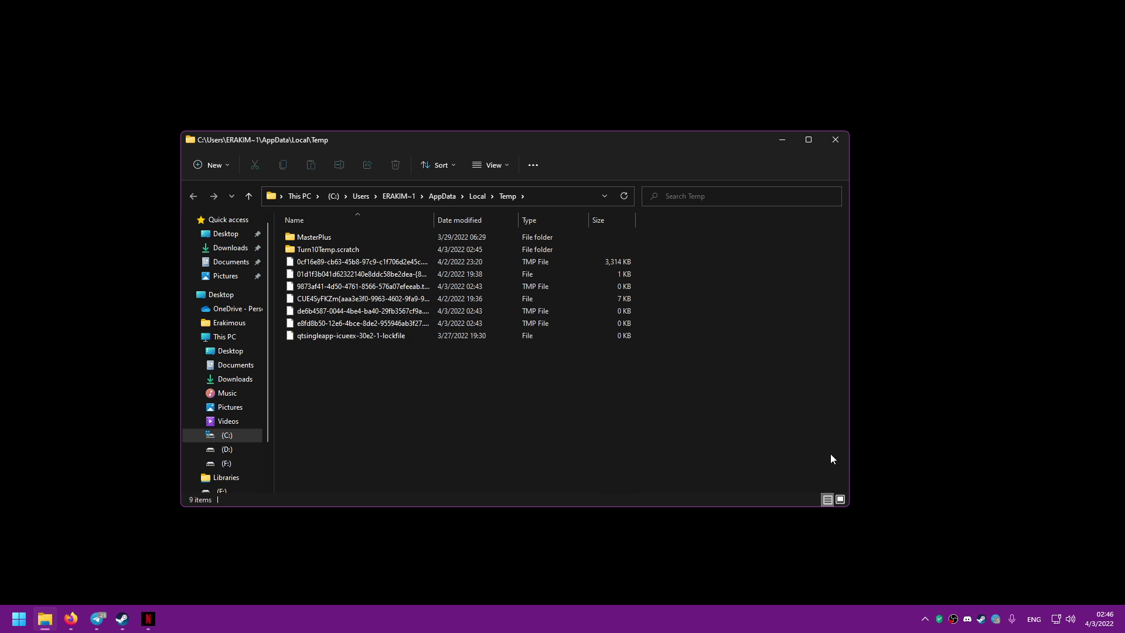
pyautogui.moveTo(834, 460); pyautogui.dragTo(318, 201)
pyautogui.click(464, 389)
pyautogui.hotkey('ctrl', 'a')
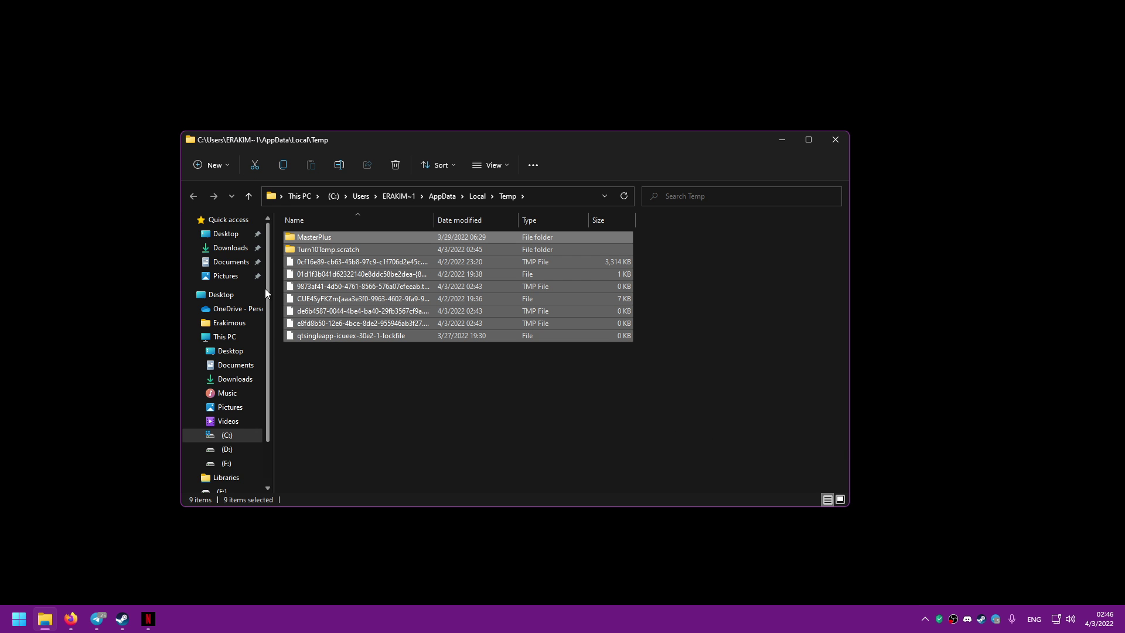
pyautogui.doubleClick(422, 249)
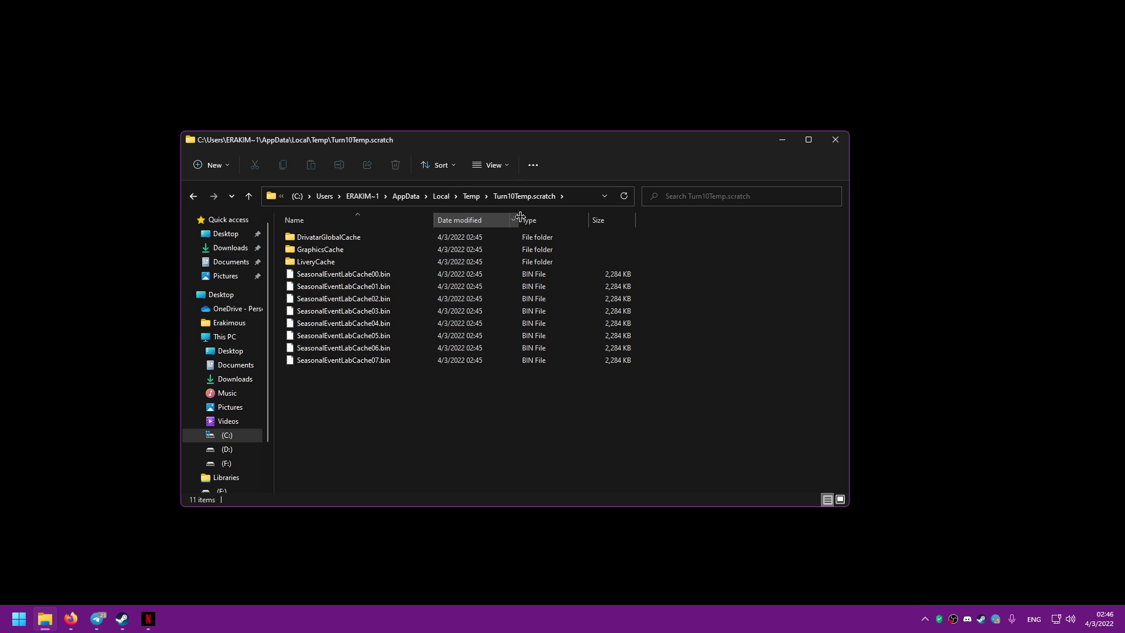
pyautogui.press('BackSpace')
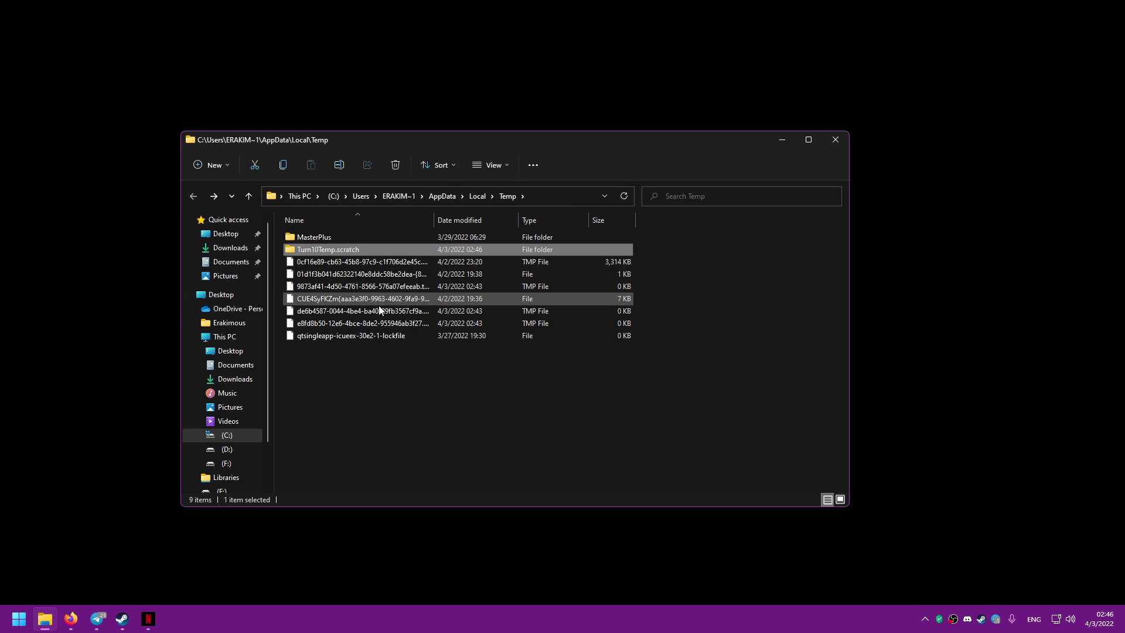
pyautogui.hotkey('ctrl', 'a')
pyautogui.click(546, 425)
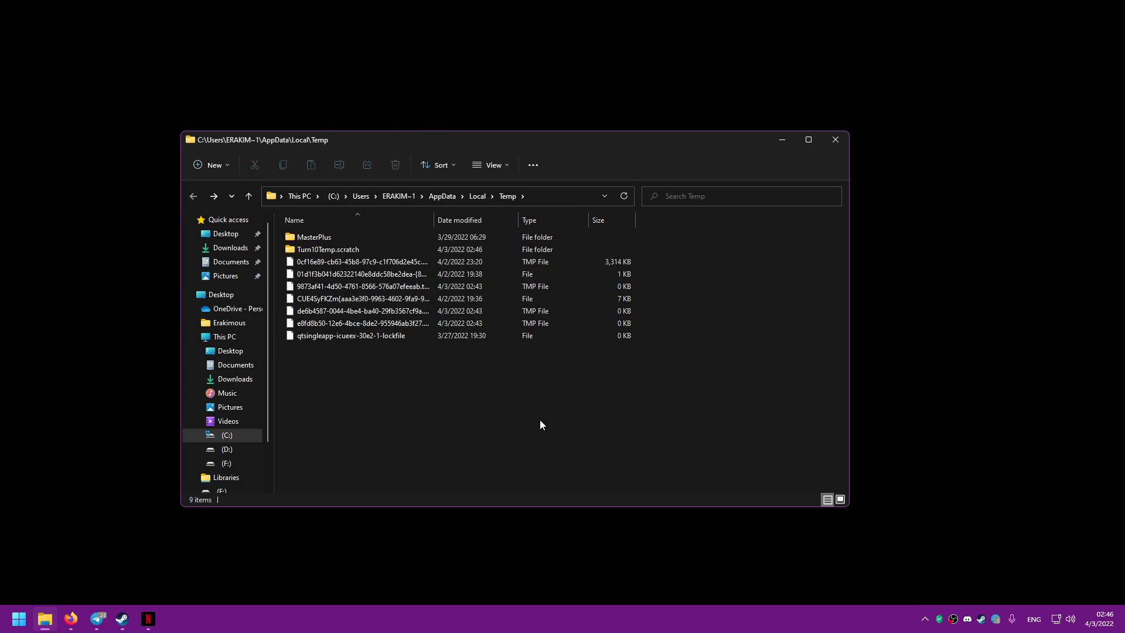
# Step: Permanently delete all Temp folder items, skipping every file still in use
pyautogui.hotkey('ctrl', 'a')
pyautogui.hotkey('shift', 'Delete')
pyautogui.press('Return')
pyautogui.click(528, 252)
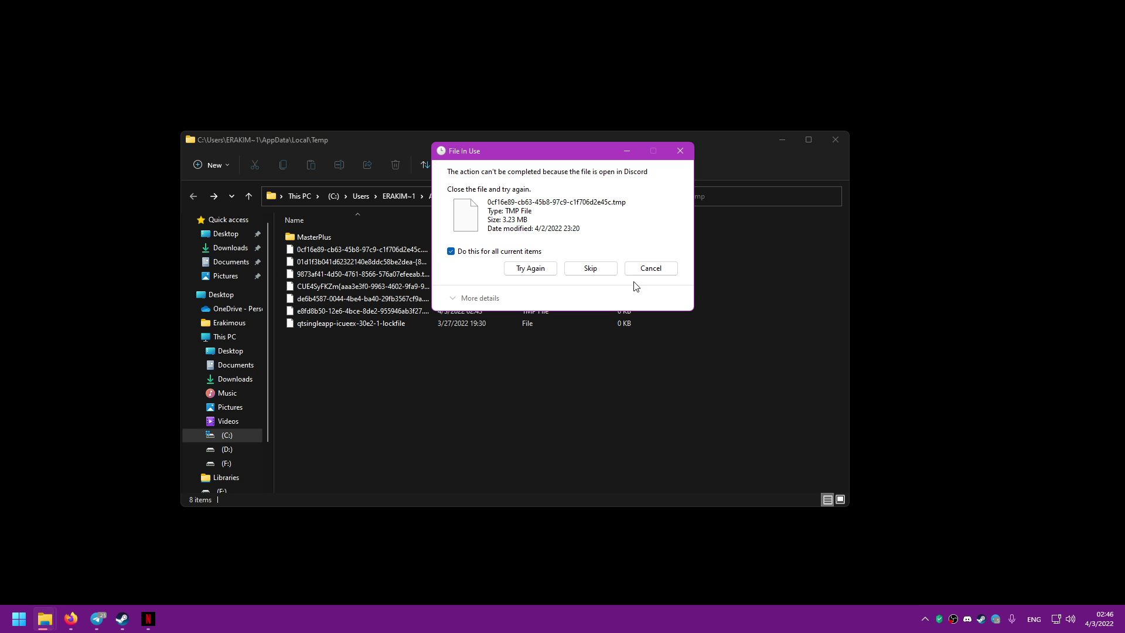
pyautogui.click(591, 268)
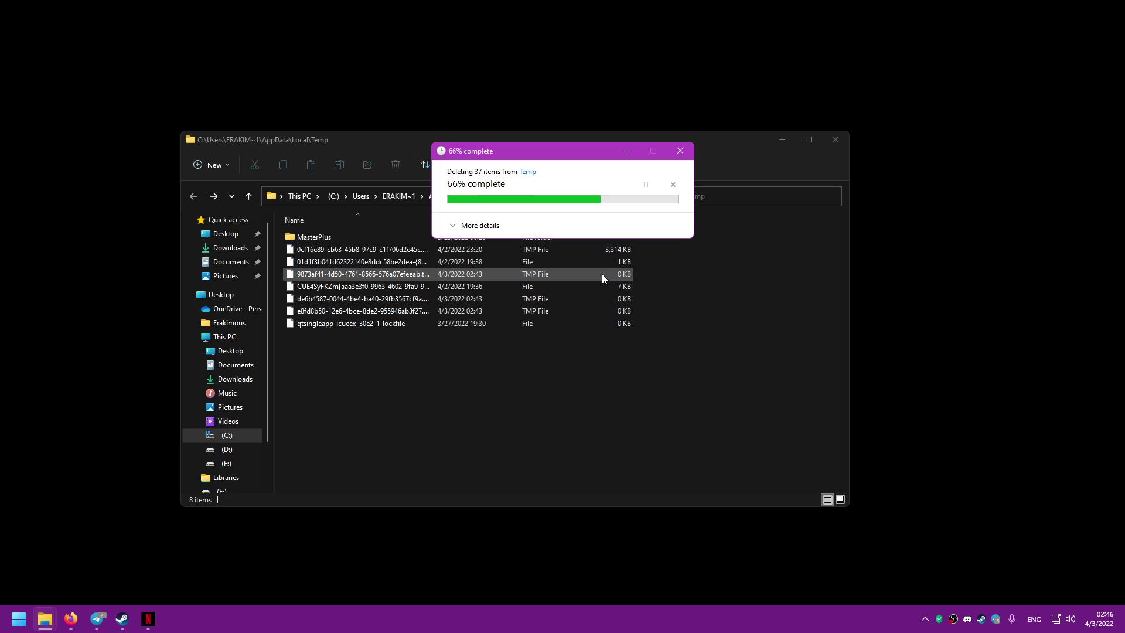